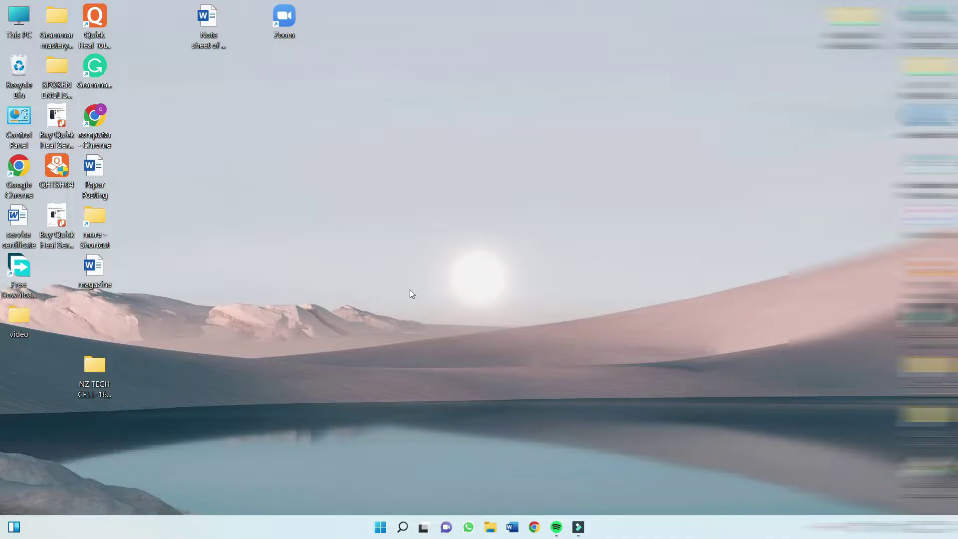
Run ncpa.cpl from the Windows Run dialog to open Network Connections.
left_click(403, 527)
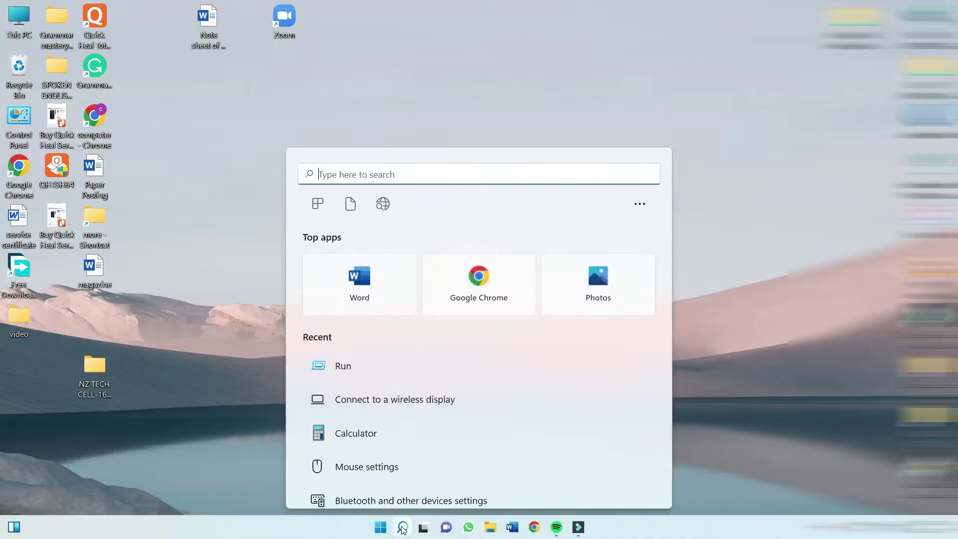
type("run")
key("Return")
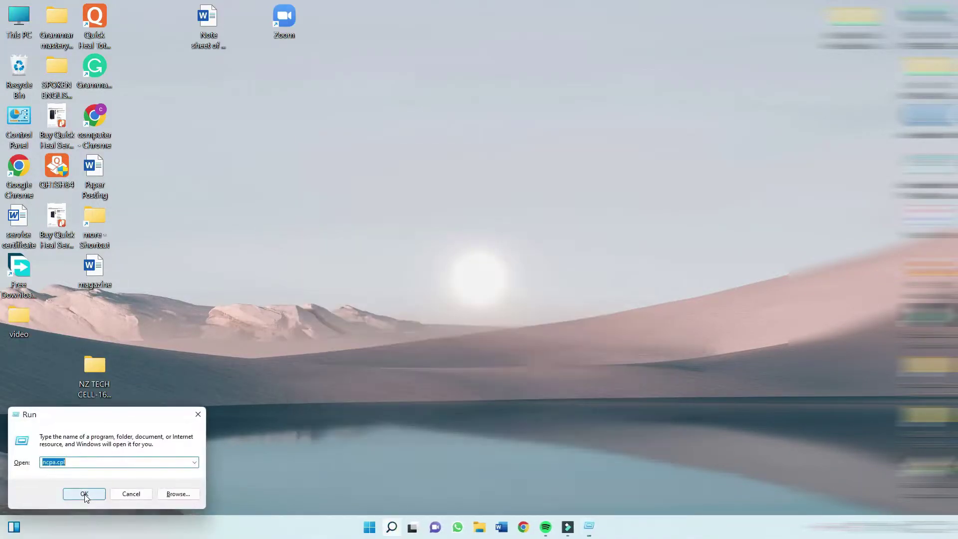
left_click(73, 462)
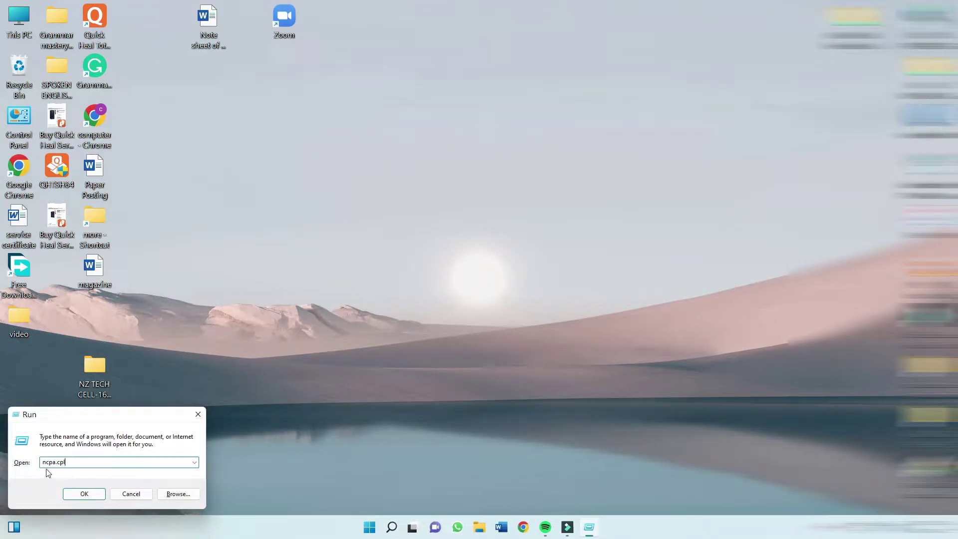
left_click(85, 493)
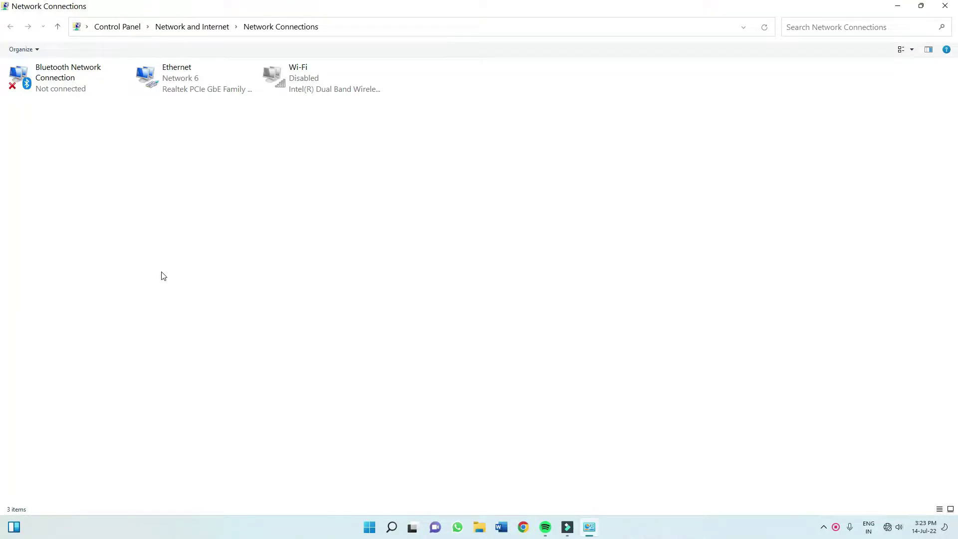
Open the Internet Protocol Version 4 (TCP/IPv4) properties of the Ethernet adapter.
right_click(169, 81)
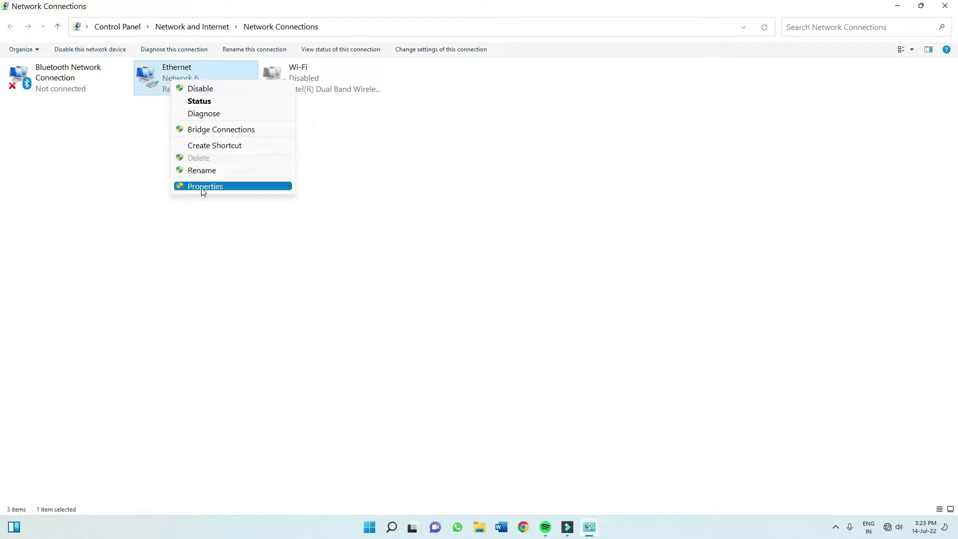
left_click(204, 187)
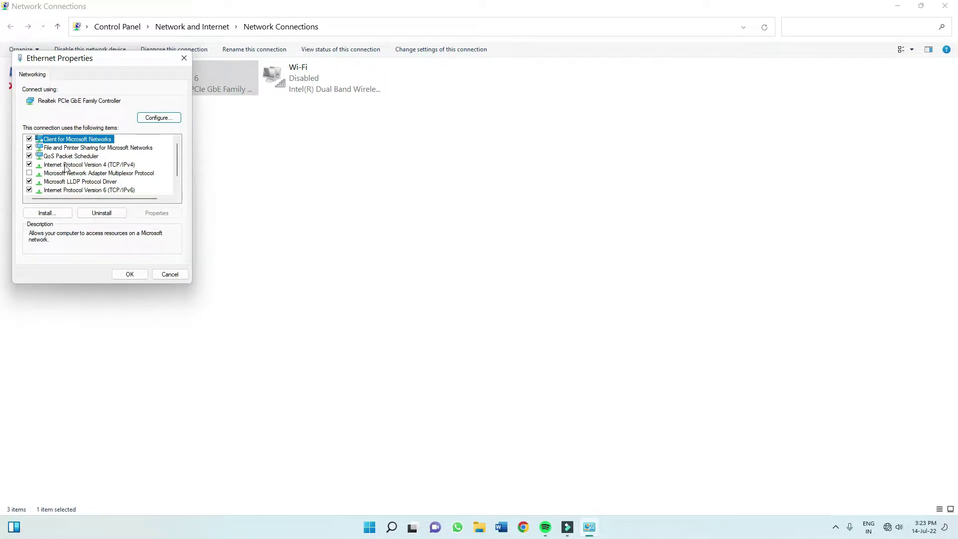
left_click(93, 168)
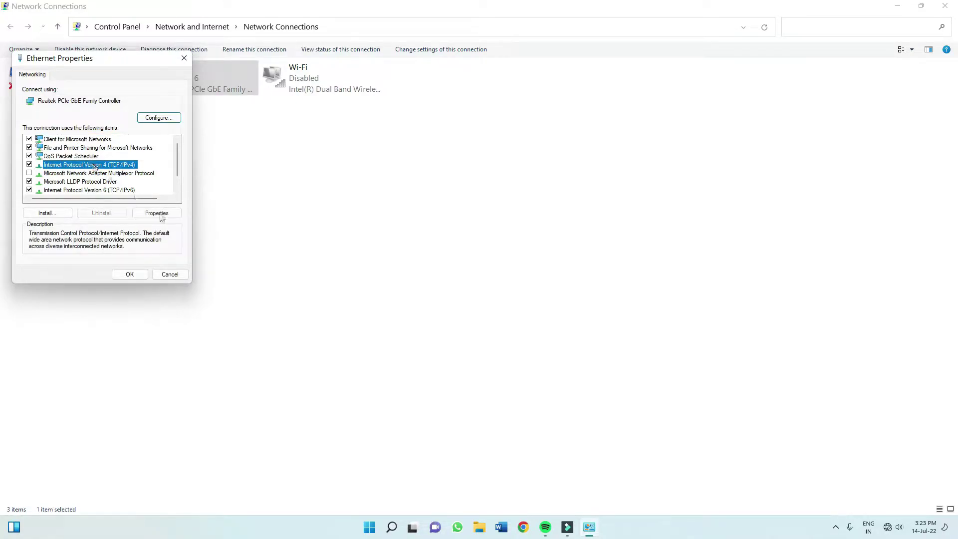
left_click(157, 214)
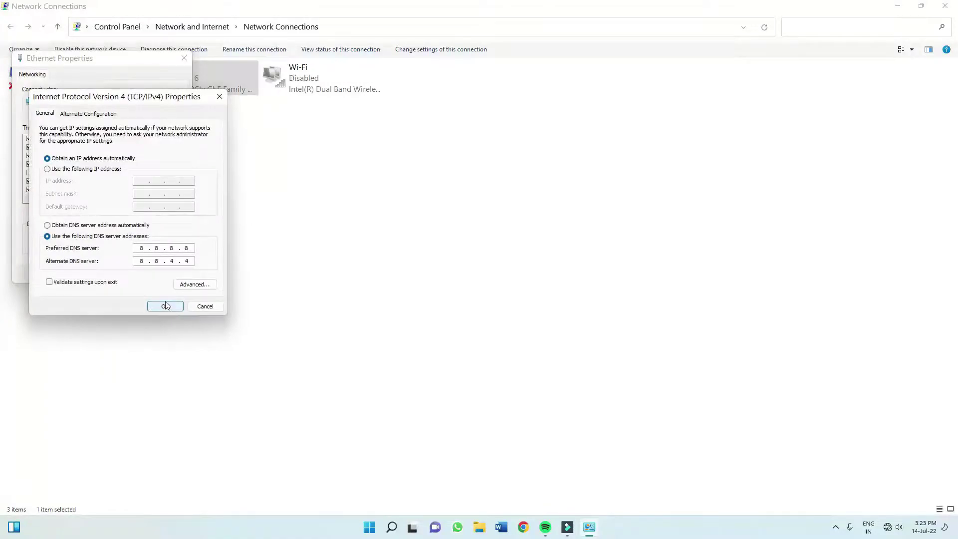
Set static IP 192.168.0.76, mask 255.255.255.0, gateway 192.168.0.1 and save.
left_click(48, 170)
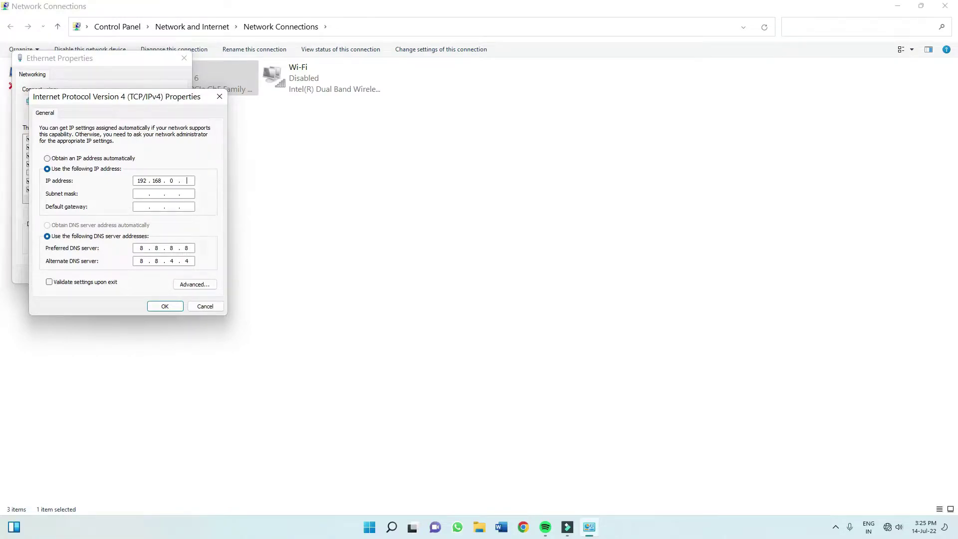
type("76")
key("Tab")
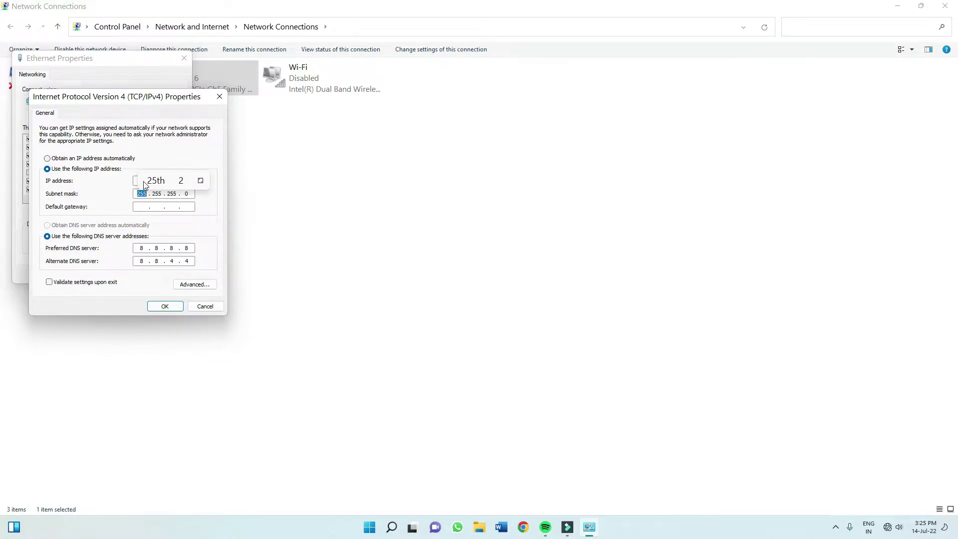
key("Tab")
type("192 . ")
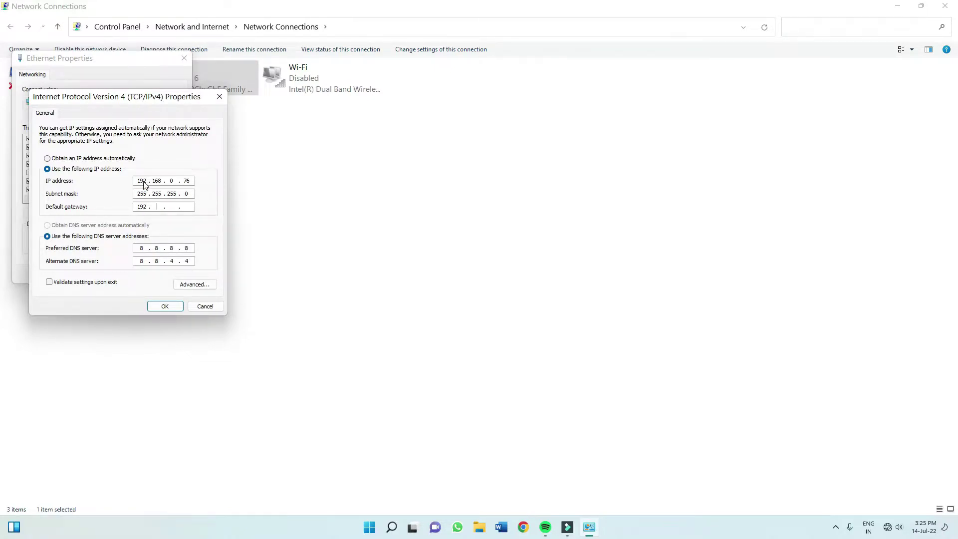
type("168 . 0 . 1")
left_click(169, 308)
left_click(129, 274)
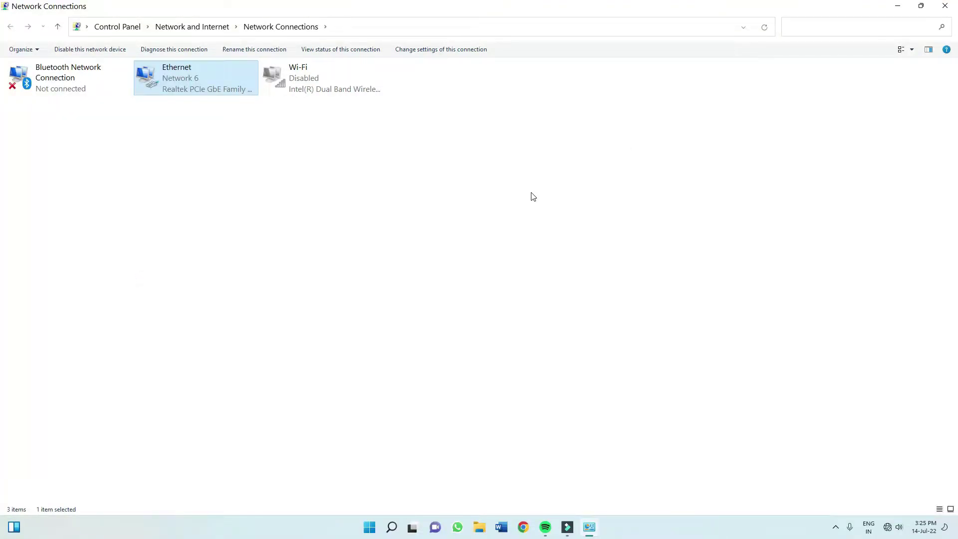
Close Network Connections, launch Chrome and browse to the router at 192.168.0.1.
left_click(945, 5)
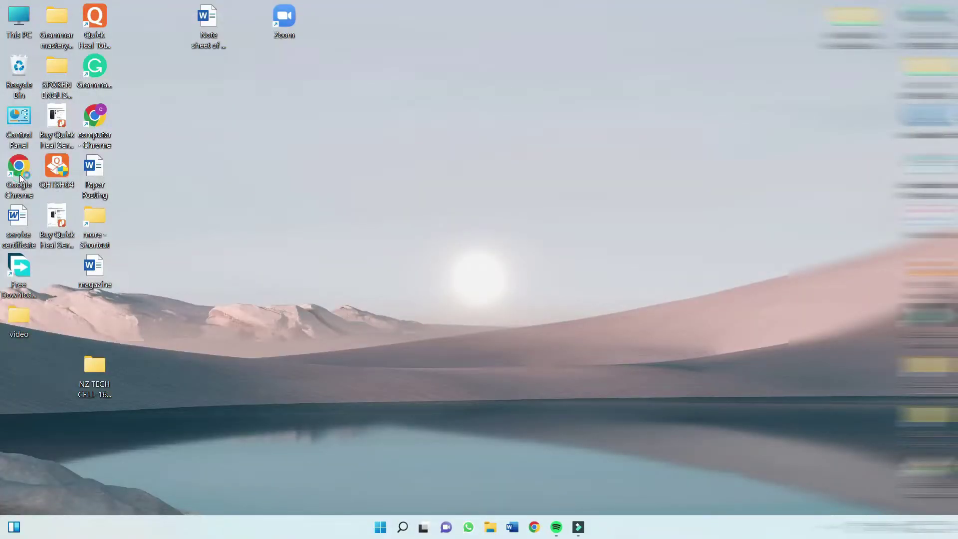
double_click(19, 174)
left_click(156, 36)
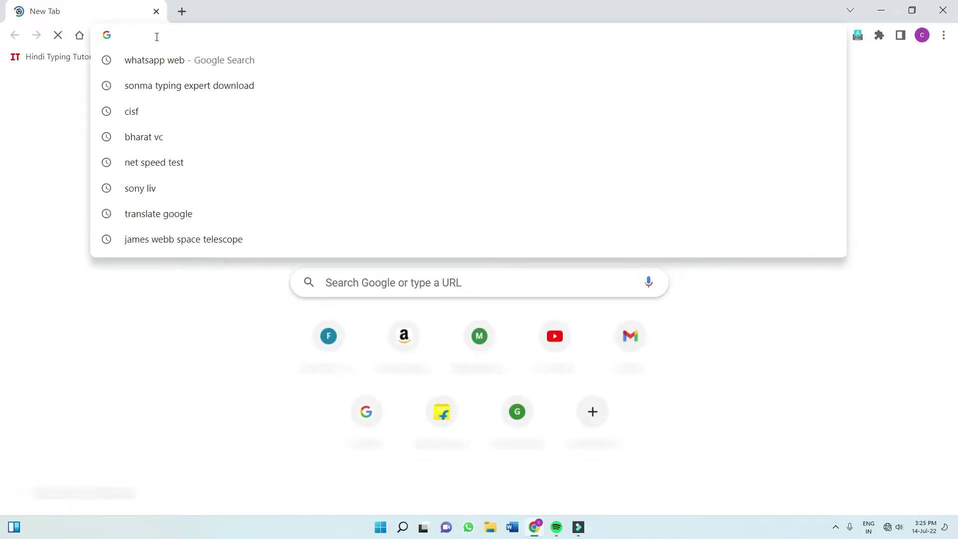
type("192.168.0")
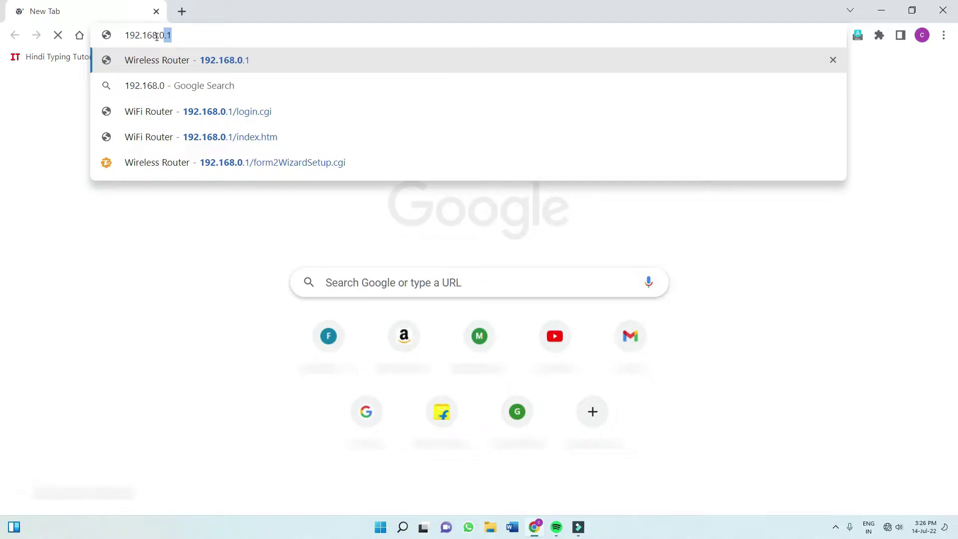
type(".1")
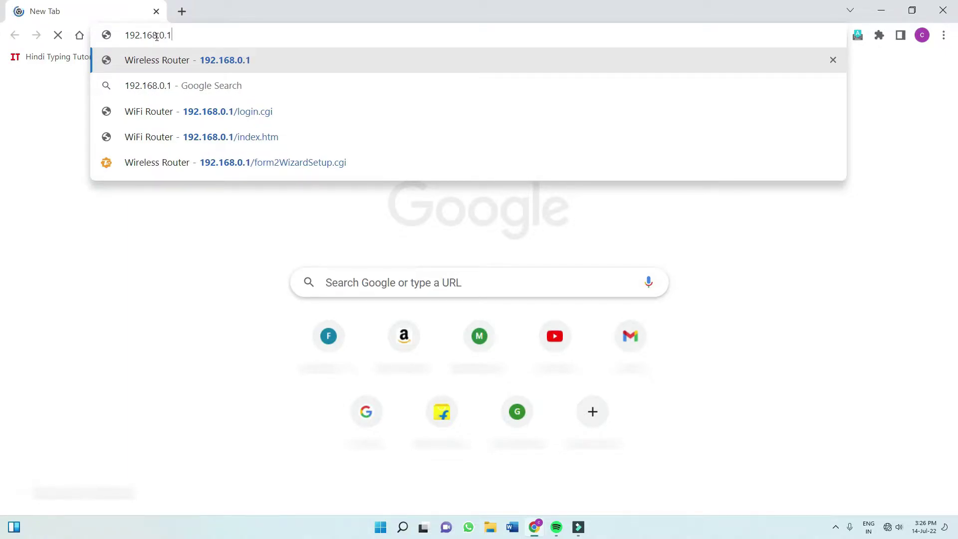
key("Return")
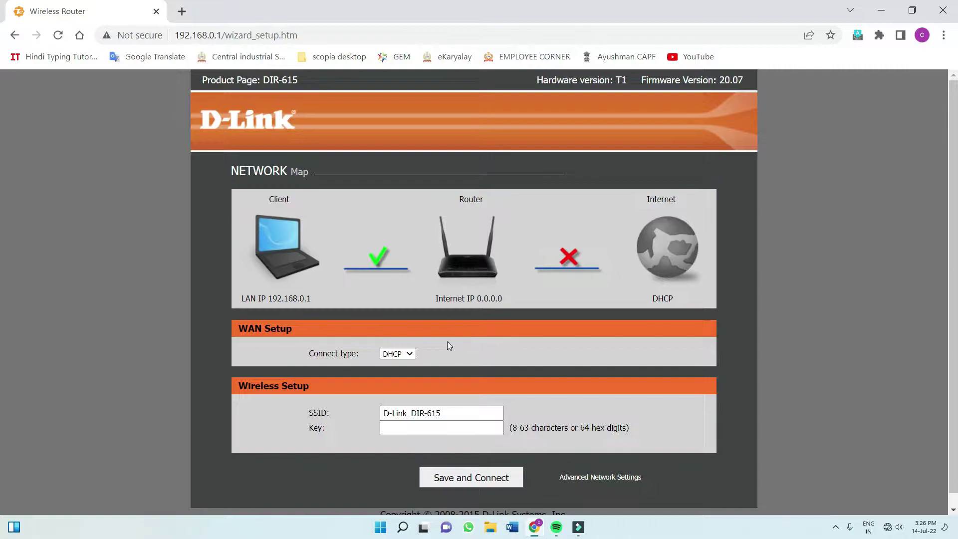
Choose Static from the WAN Setup Connect type dropdown.
left_click(399, 354)
left_click(394, 384)
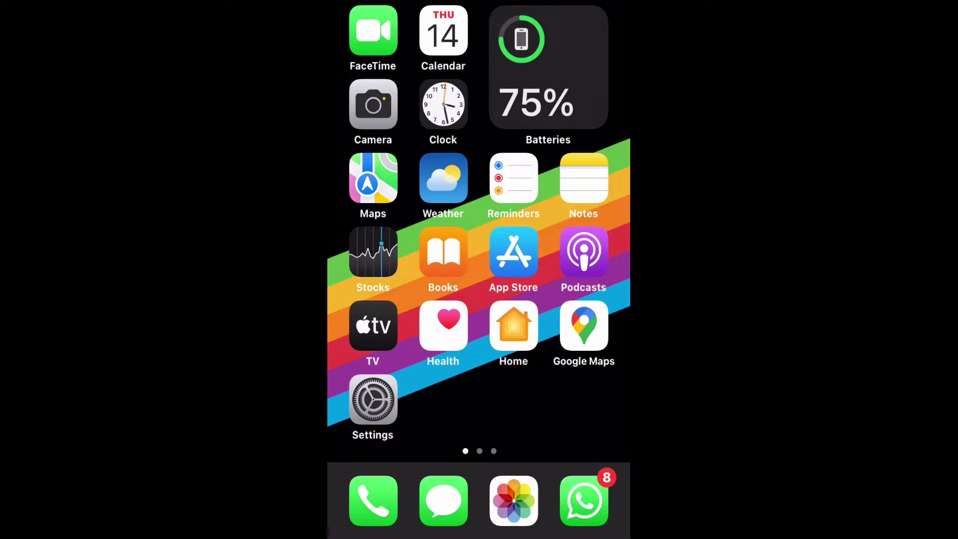
Check the iPhone's MAIN SYSTEM Wi-Fi IPv4 details, then clear leftover WAN IP digits.
left_click(372, 399)
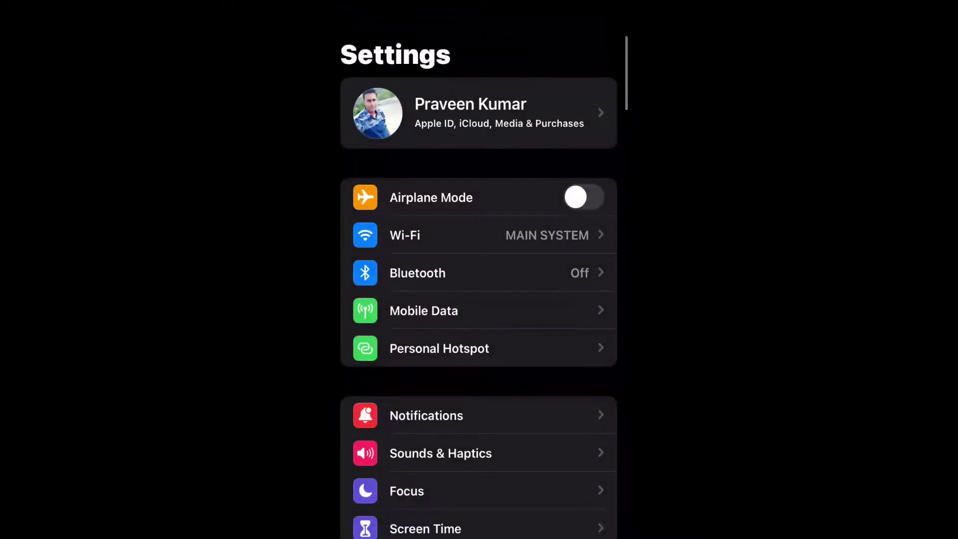
left_click(409, 309)
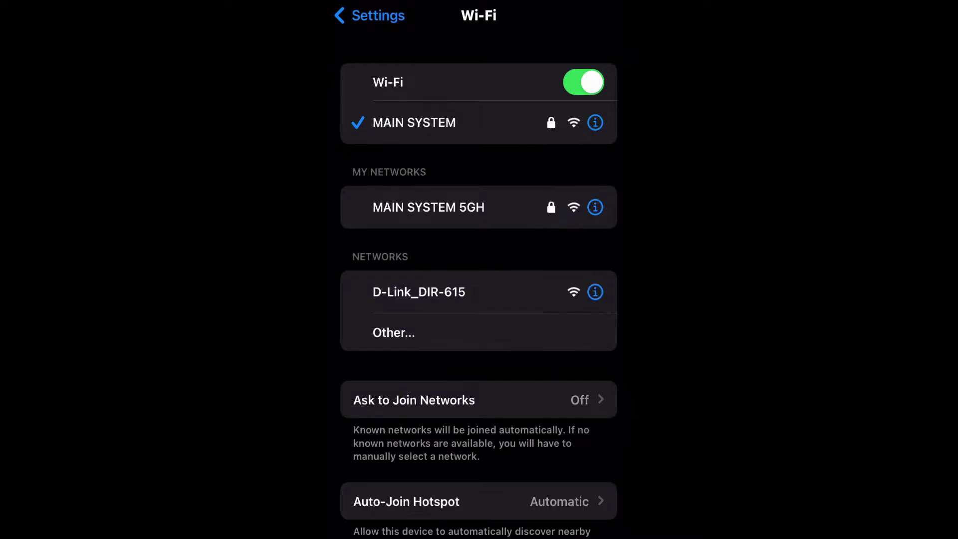
left_click(595, 122)
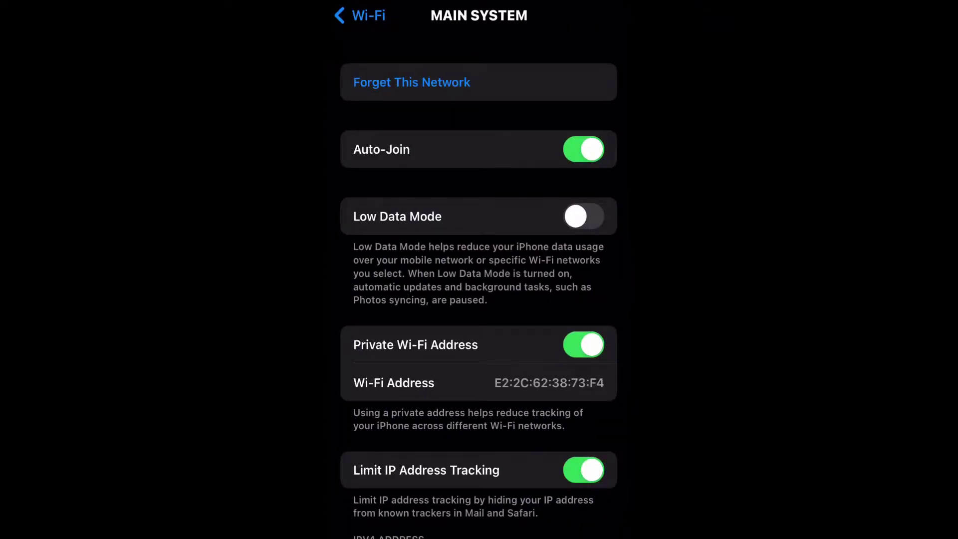
scroll(479, 270, "down", 5)
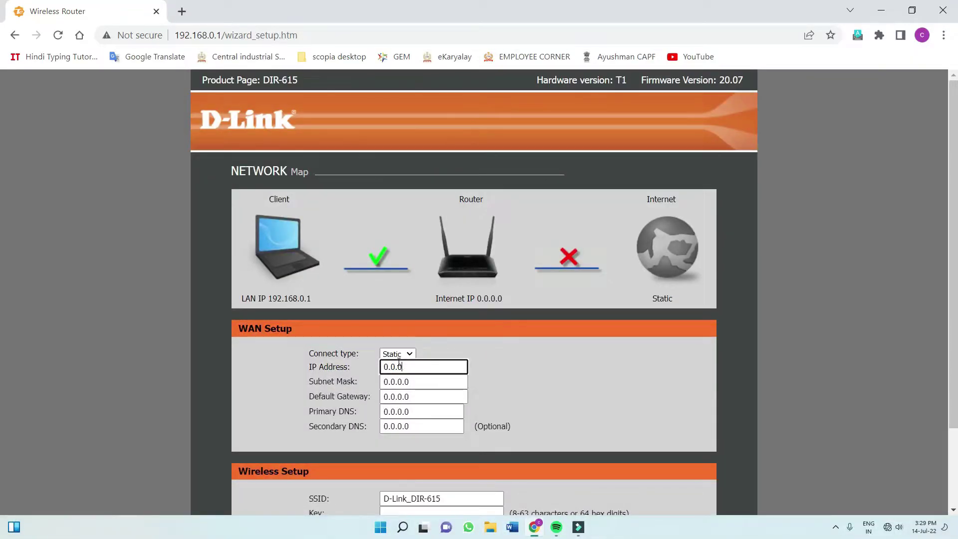
key("BackSpace")
key("BackSpace")
key("BackSpace")
key("BackSpace")
key("BackSpace")
Enter WAN IP 192.168.10.252, mask 255.255.255.0, gateway 192.168.10.1, DNS 8.8.8.8 and 8.8.4.4.
type("192.168.10.252")
key("Tab")
type("255.255")
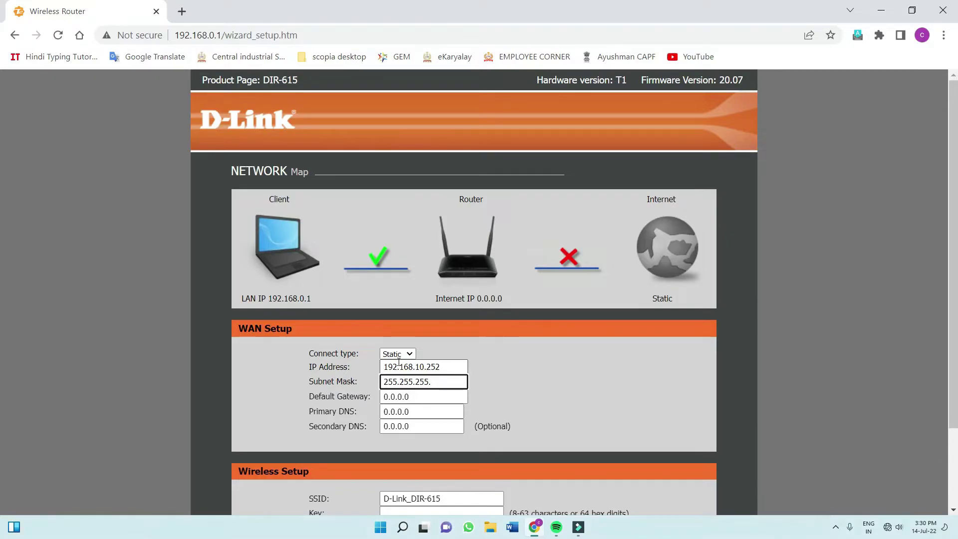
key("Tab")
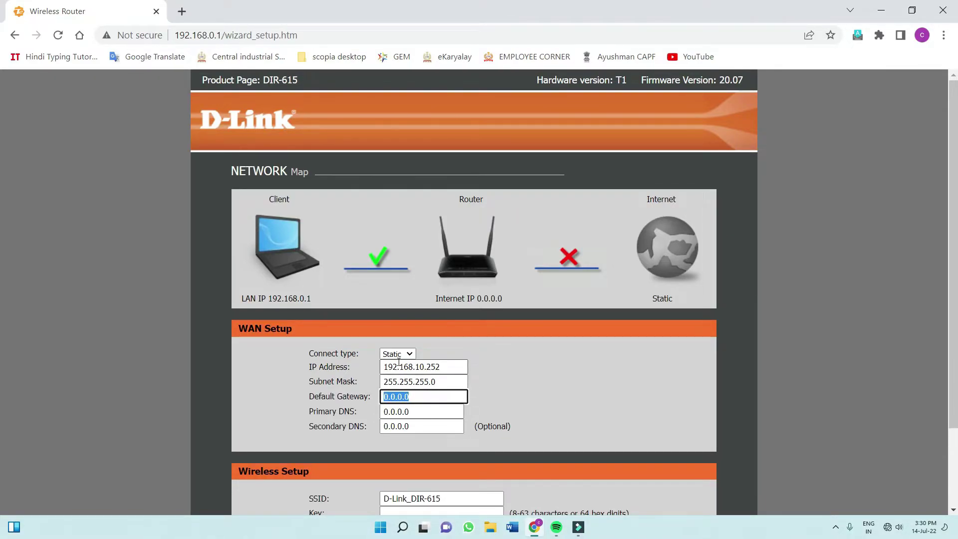
type("192.168.10.1")
key("Tab")
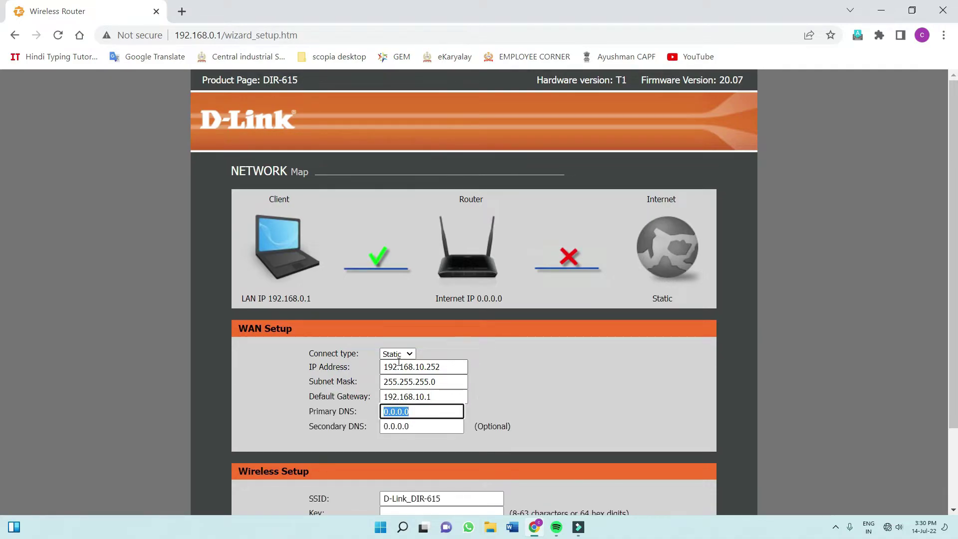
type("8.8.8.8")
key("Tab")
type("8")
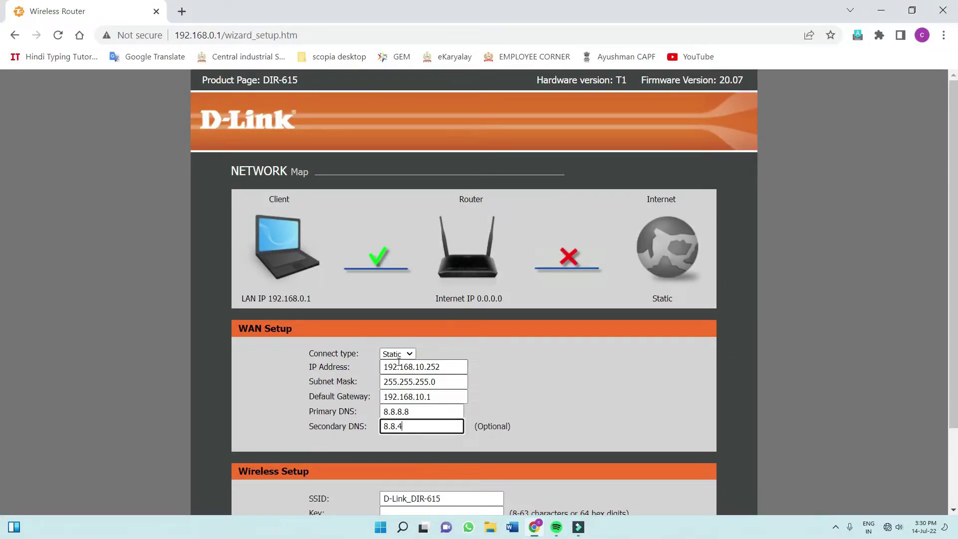
Enter a Wi-Fi key for the D-Link_DIR-615 wireless network.
scroll(490, 408, "down", 2)
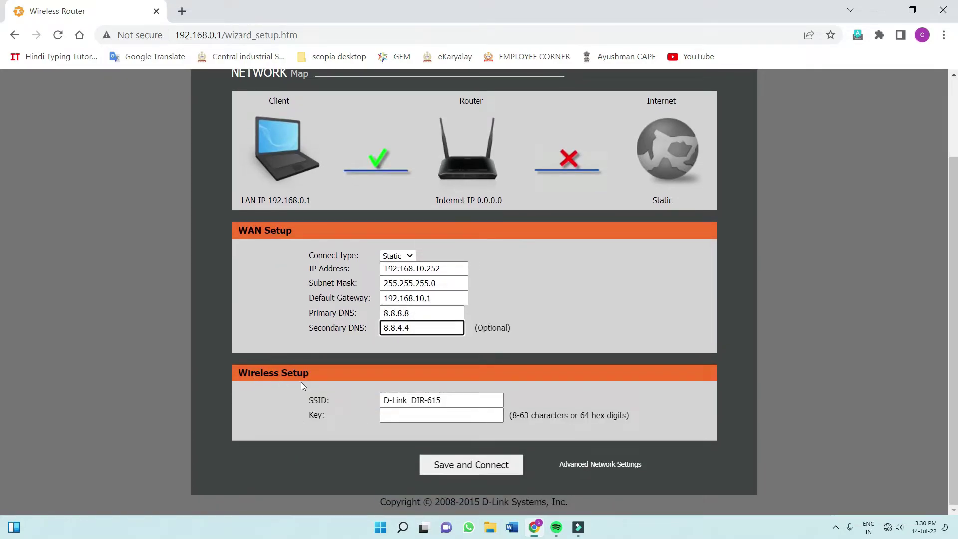
left_click_drag(453, 399, 381, 408)
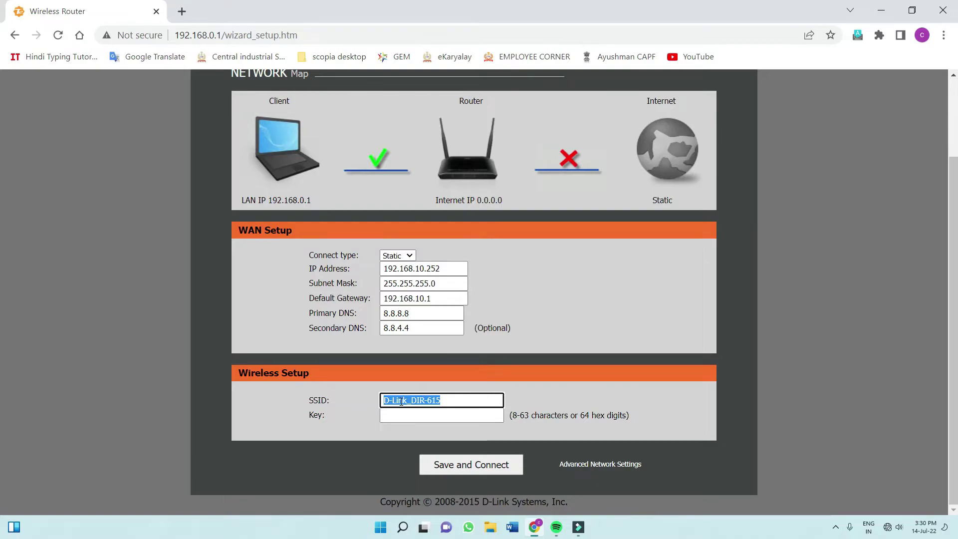
left_click(389, 418)
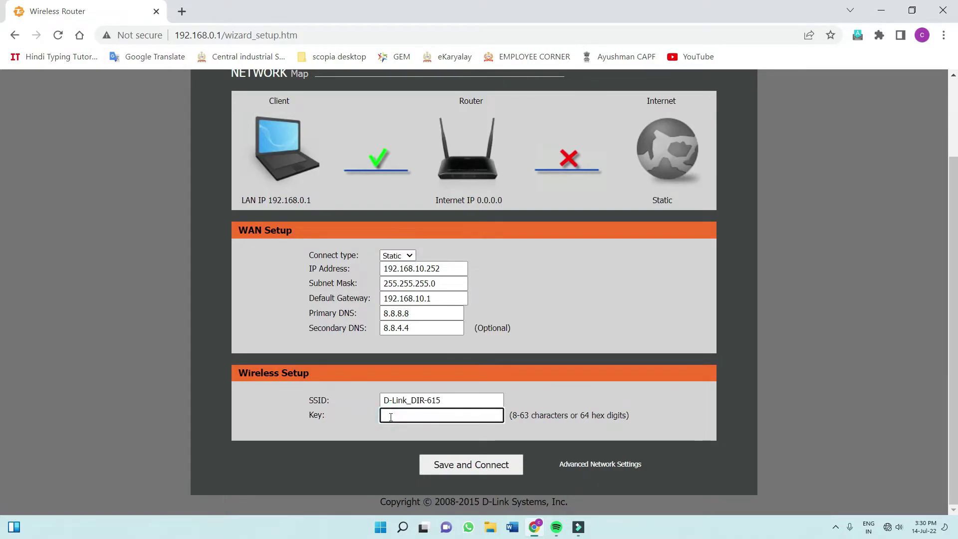
type("12345678")
Save and connect, log back in, and review the Internet Setup WAN settings.
left_click(477, 467)
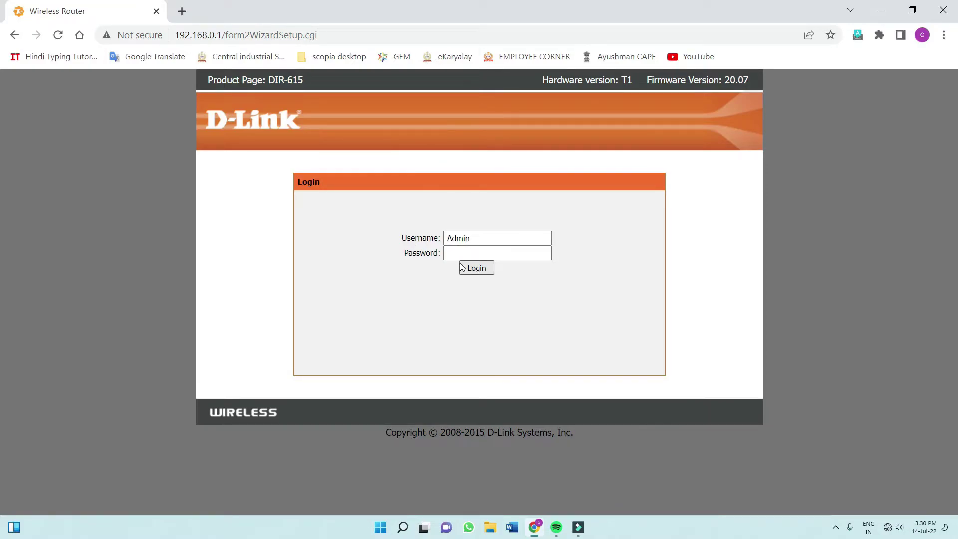
left_click(480, 272)
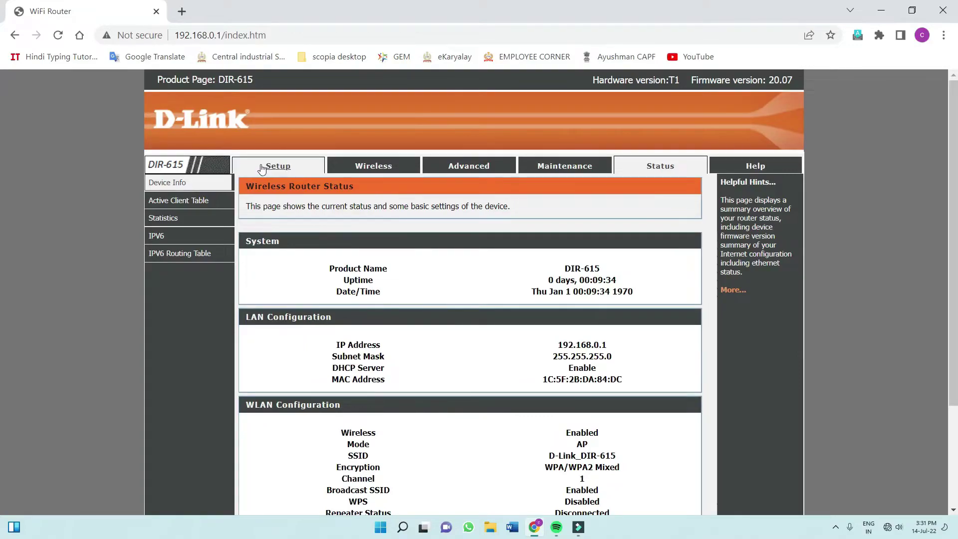
left_click(279, 167)
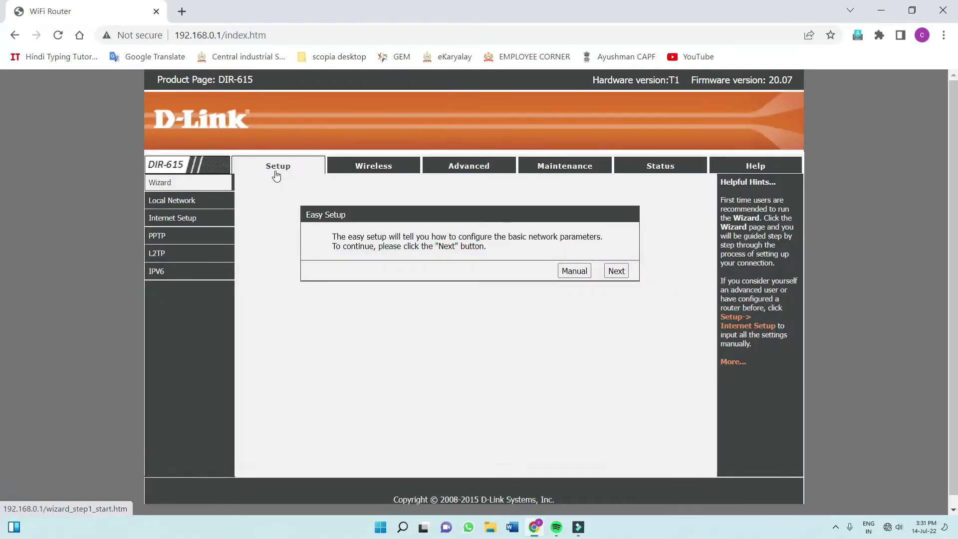
left_click(171, 220)
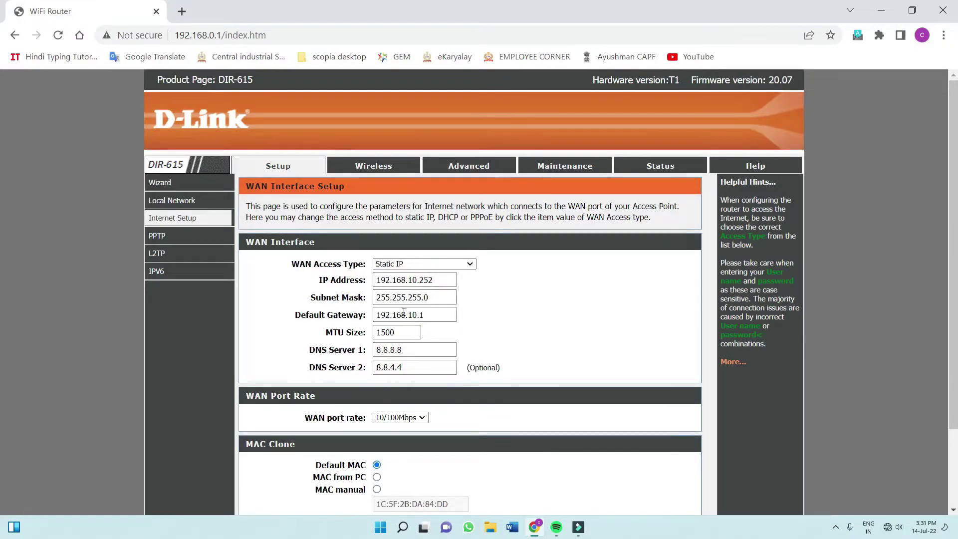
scroll(397, 338, "down", 2)
scroll(146, 255, "up", 2)
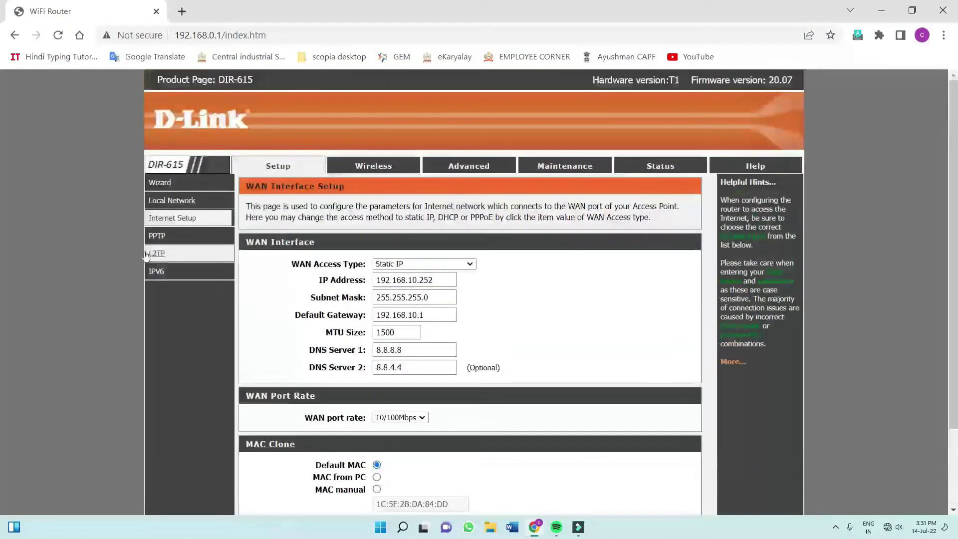
Review the Local Network settings, then go to the Maintenance Reboot/Reset page.
left_click(166, 202)
scroll(411, 319, "down", 3)
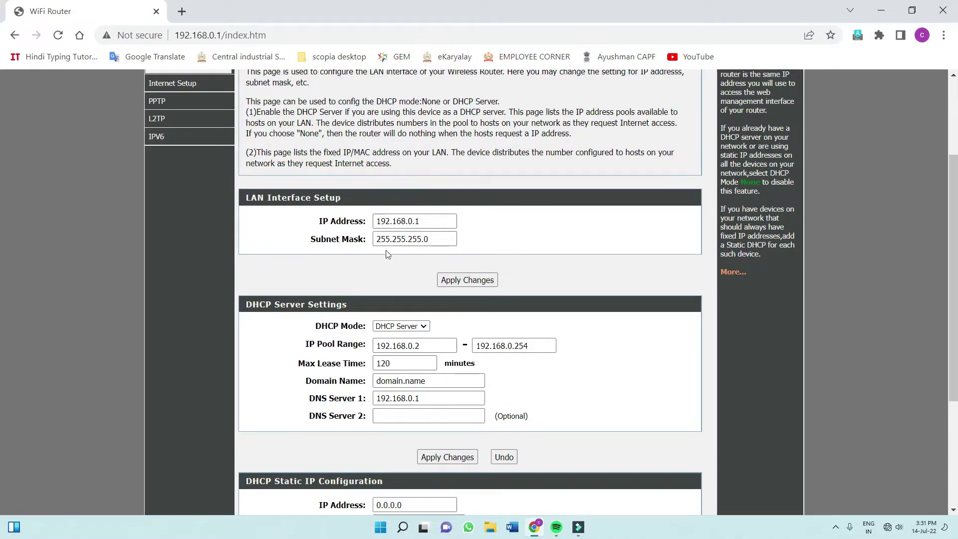
scroll(406, 313, "up", 3)
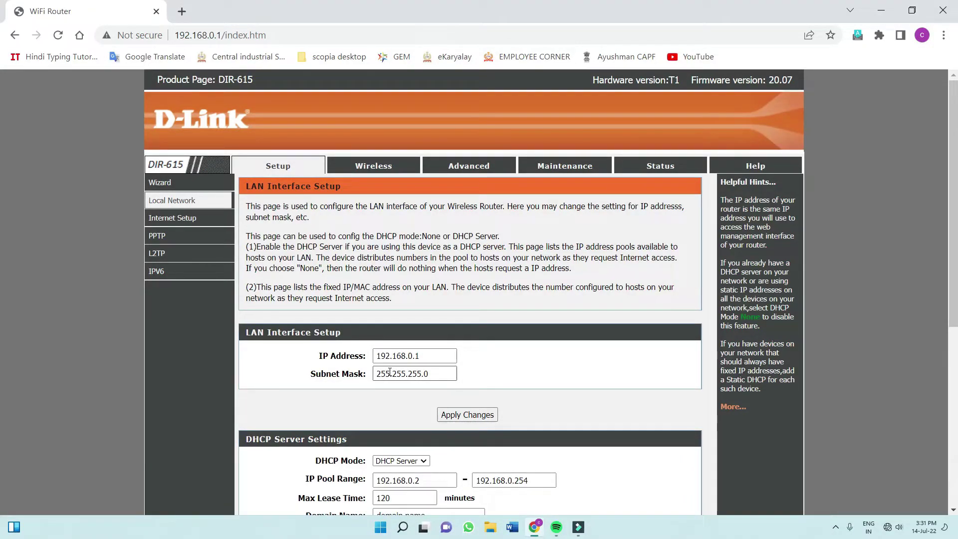
left_click(565, 164)
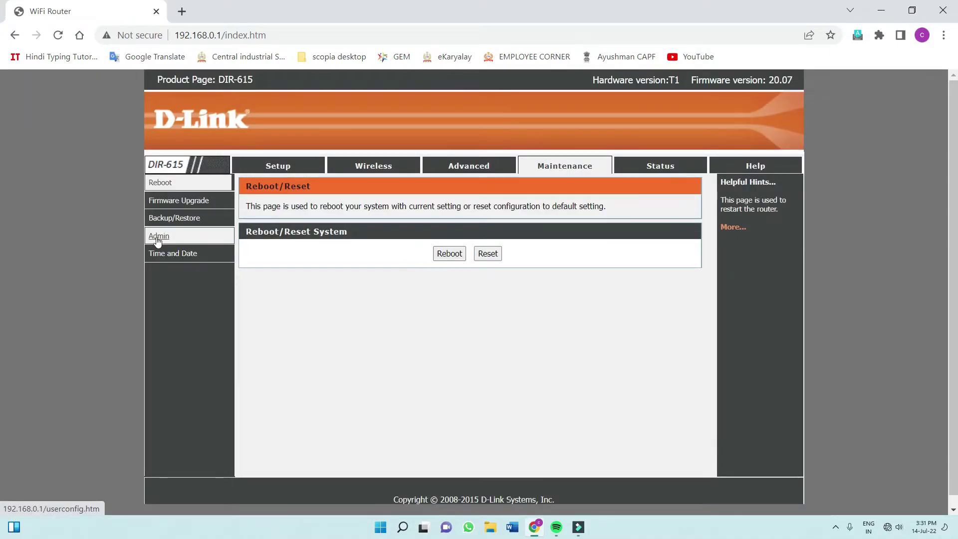
On the Admin page, enter a user name and new password twice, then modify the Admin account.
left_click(157, 238)
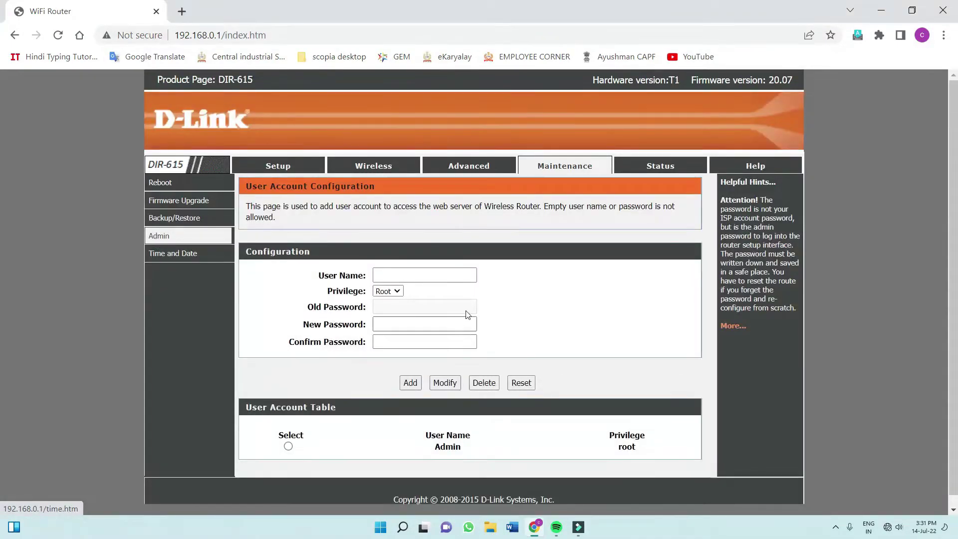
left_click(384, 276)
type("aaaa")
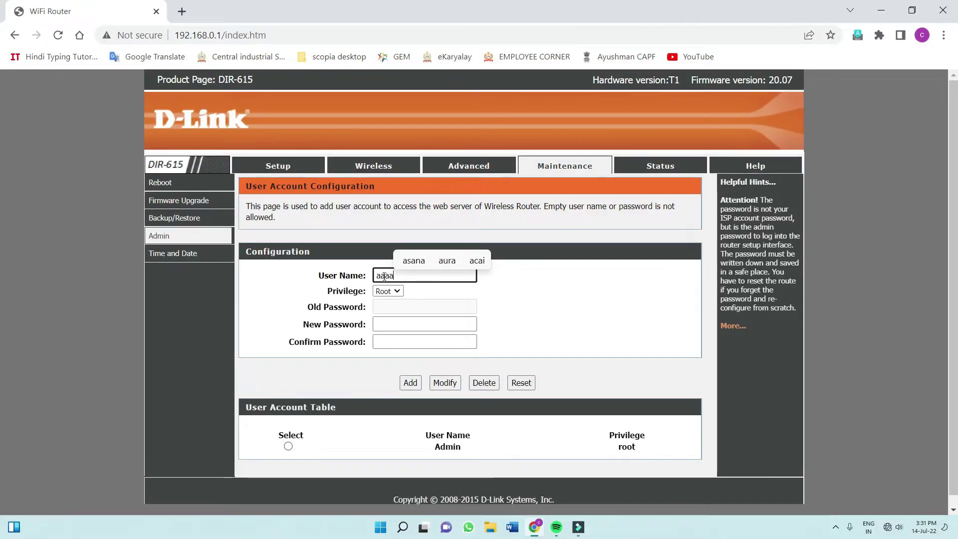
key("Tab")
key("Tab")
type("aaaaa")
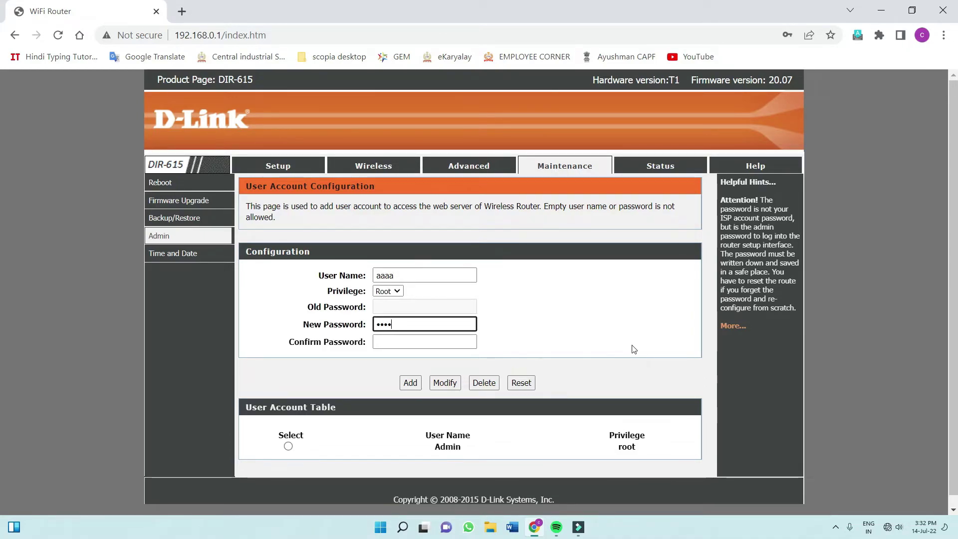
key("Tab")
type("aaaaa")
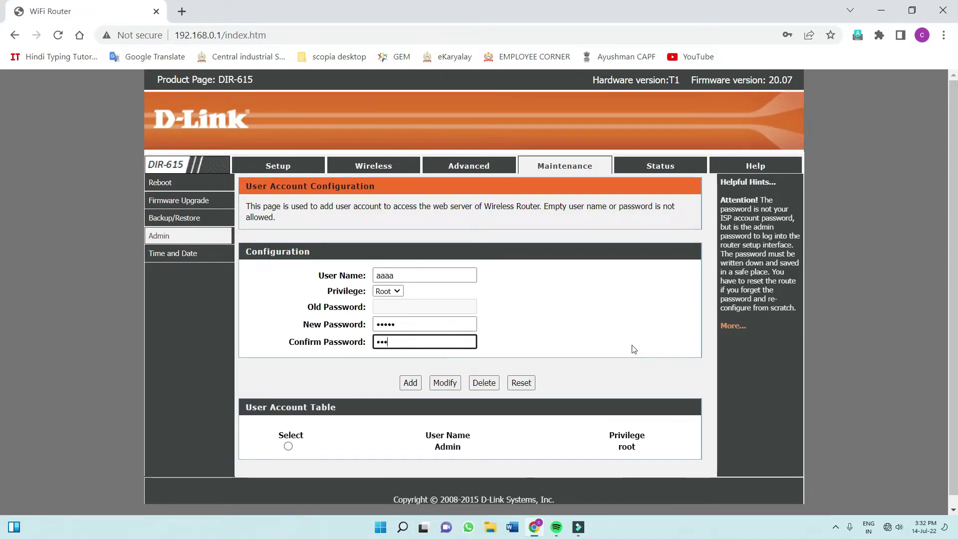
left_click(287, 446)
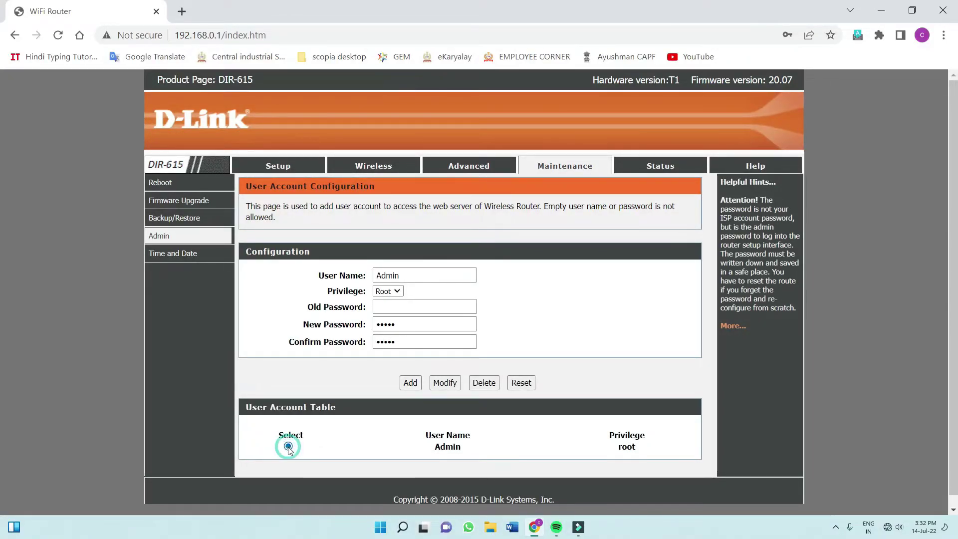
left_click(447, 382)
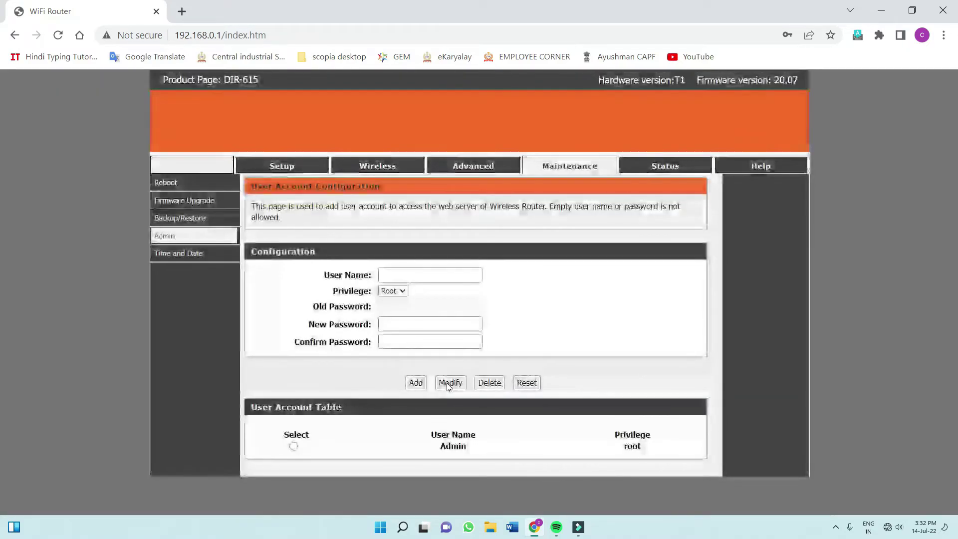